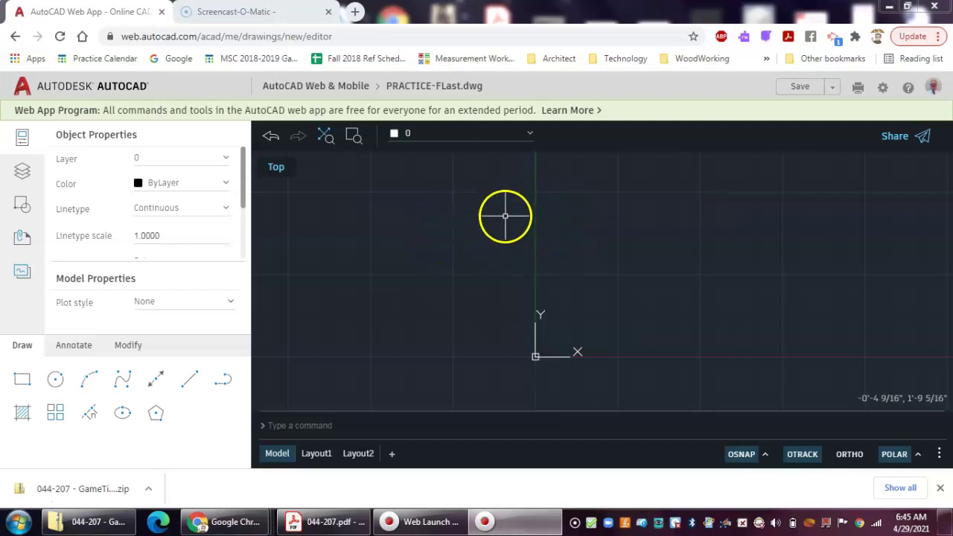
Step: Switch the interface theme to Dark in the application settings and apply it
{"action": "left_click", "coordinate": [883, 88]}
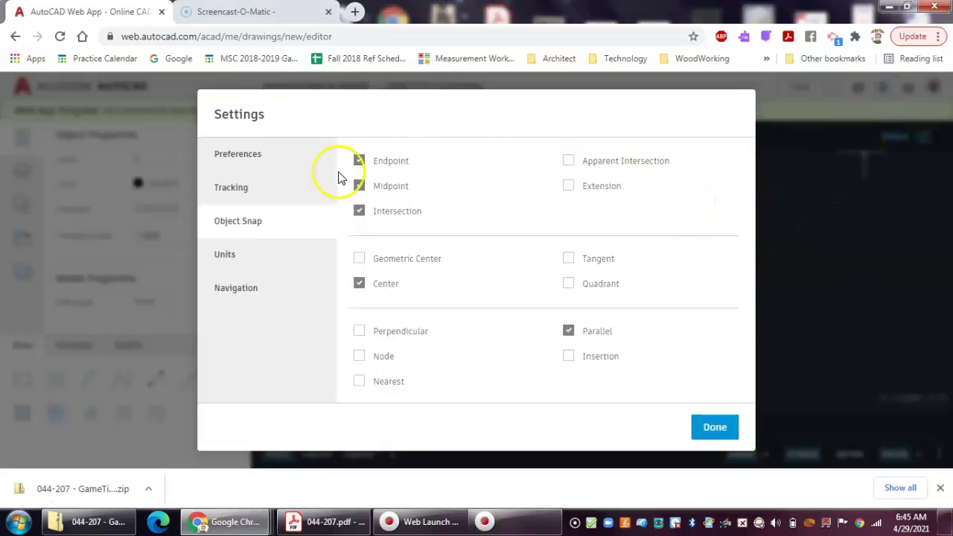
{"action": "left_click", "coordinate": [255, 159]}
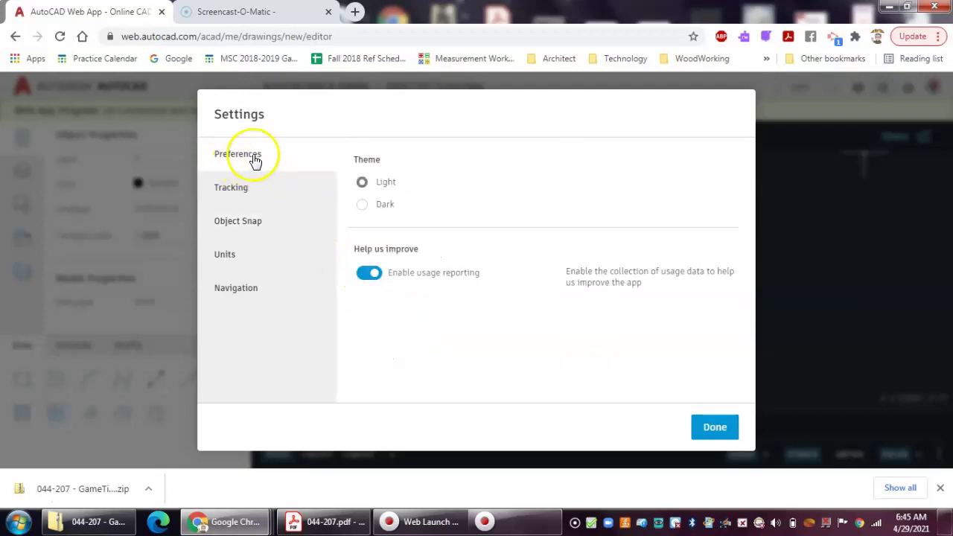
{"action": "left_click", "coordinate": [363, 206]}
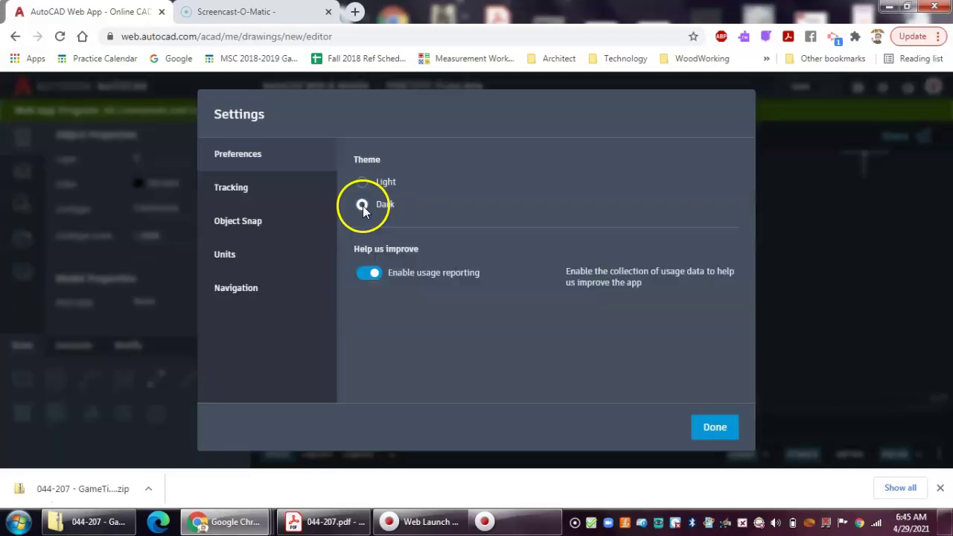
{"action": "left_click", "coordinate": [363, 205]}
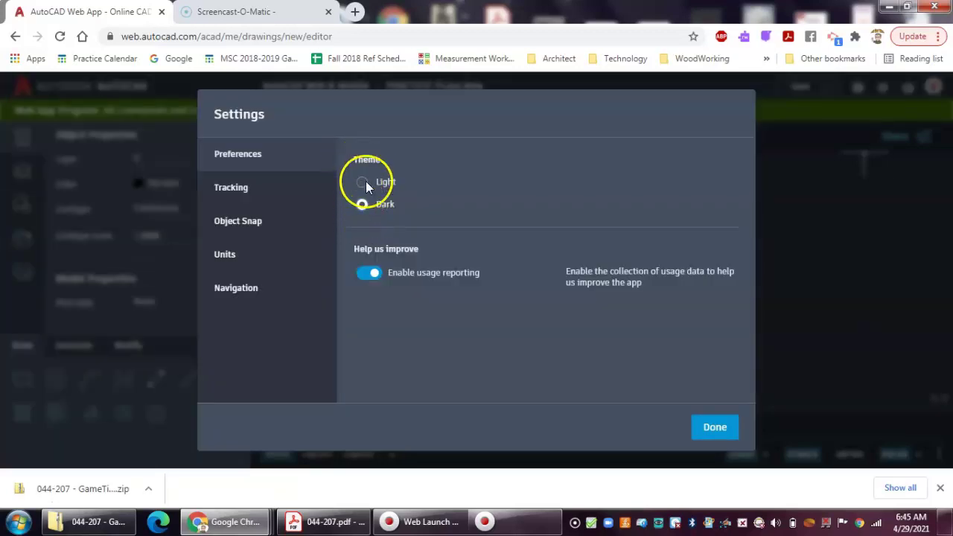
{"action": "left_click", "coordinate": [363, 183]}
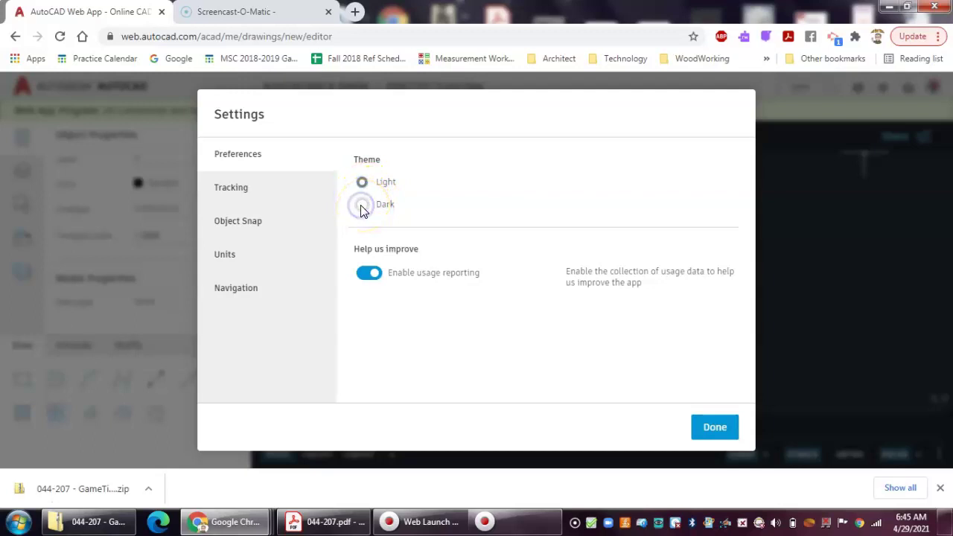
{"action": "left_click", "coordinate": [360, 208]}
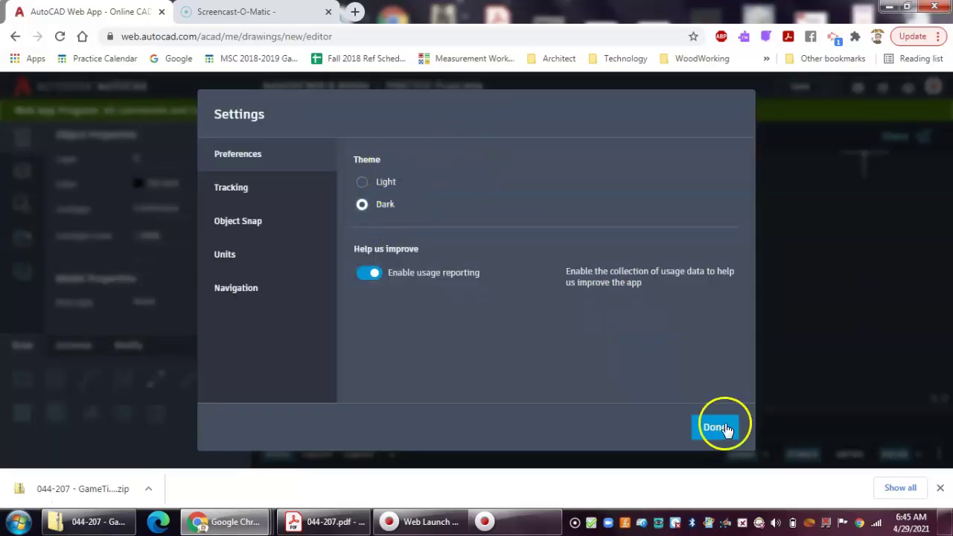
{"action": "left_click", "coordinate": [726, 435]}
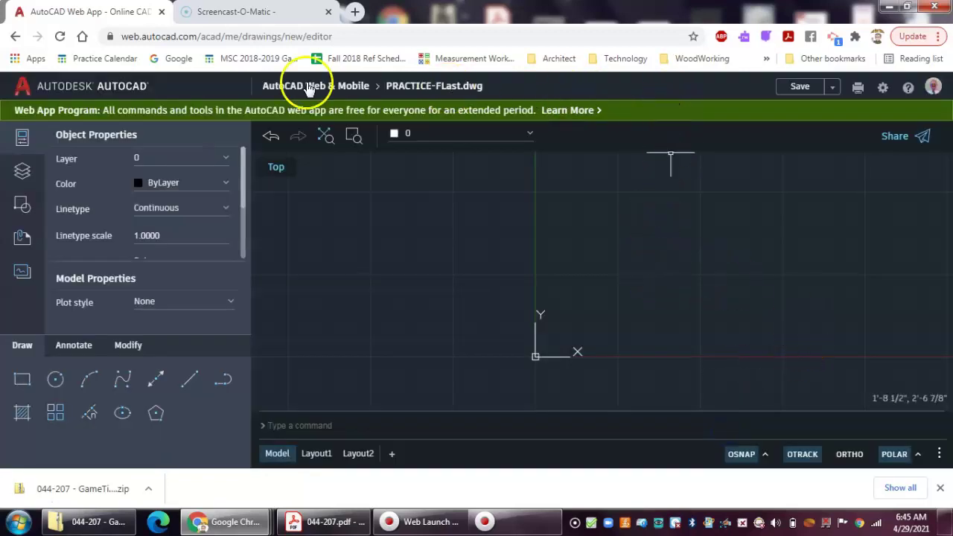
Step: Set the interface theme to Light and keep polar tracking enabled with an increment of 30
{"action": "left_click", "coordinate": [882, 88]}
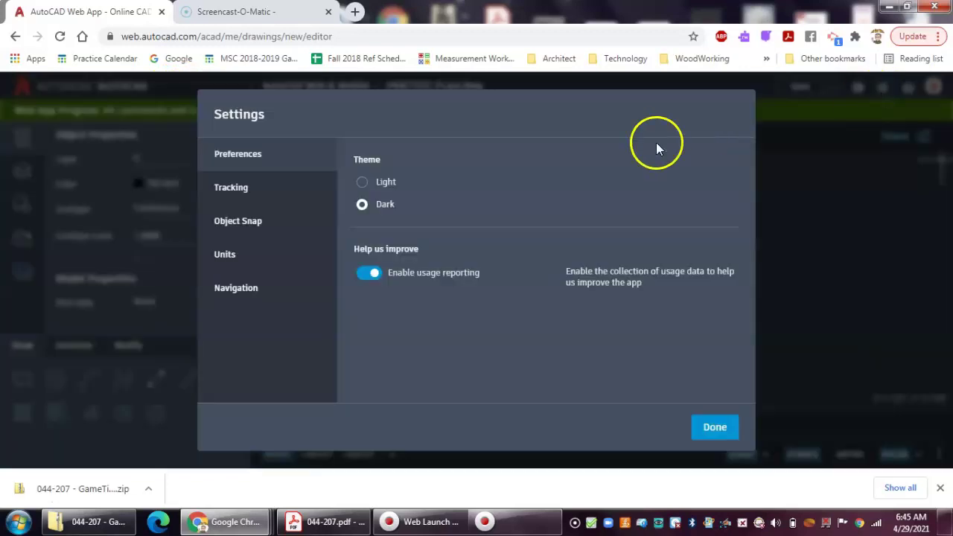
{"action": "left_click", "coordinate": [361, 183]}
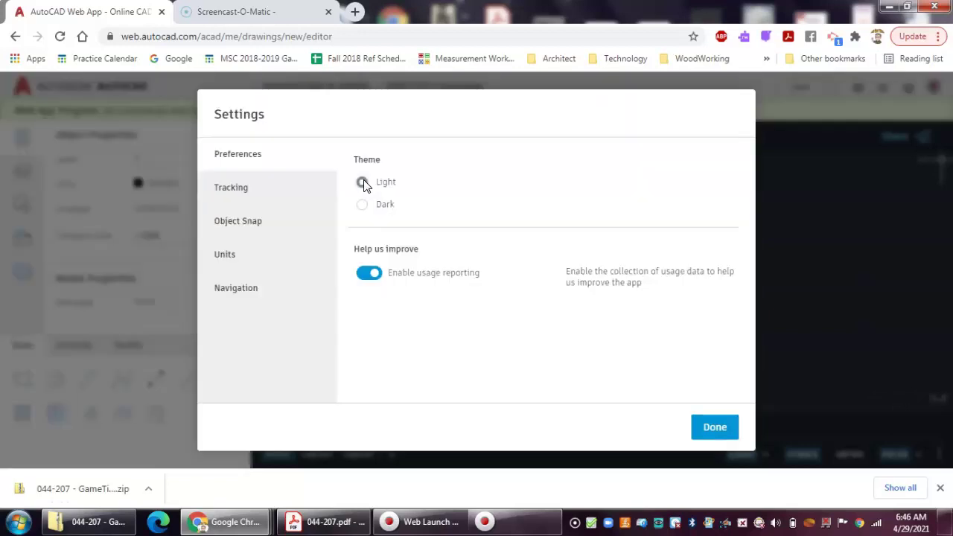
{"action": "left_click", "coordinate": [273, 195]}
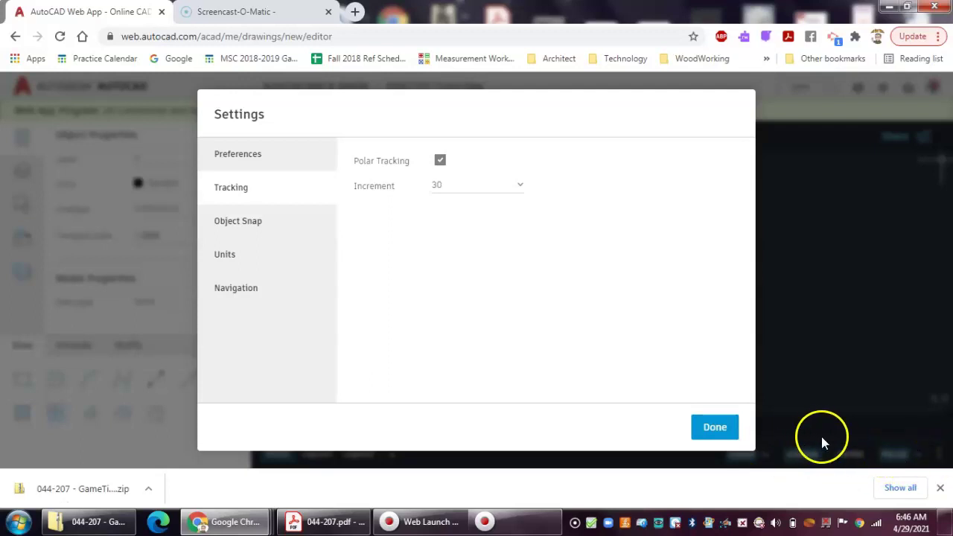
{"action": "left_click", "coordinate": [440, 162]}
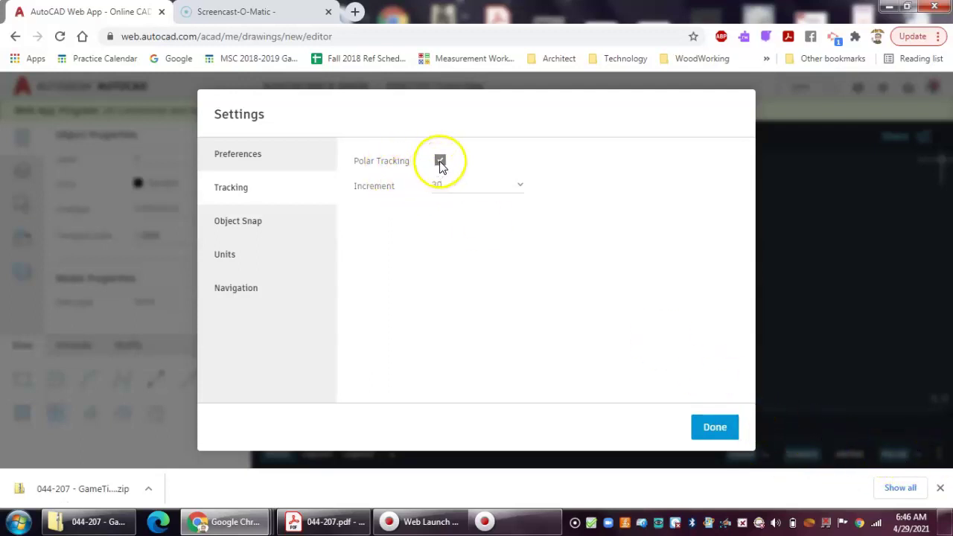
{"action": "left_click", "coordinate": [440, 164]}
{"action": "left_click", "coordinate": [511, 191]}
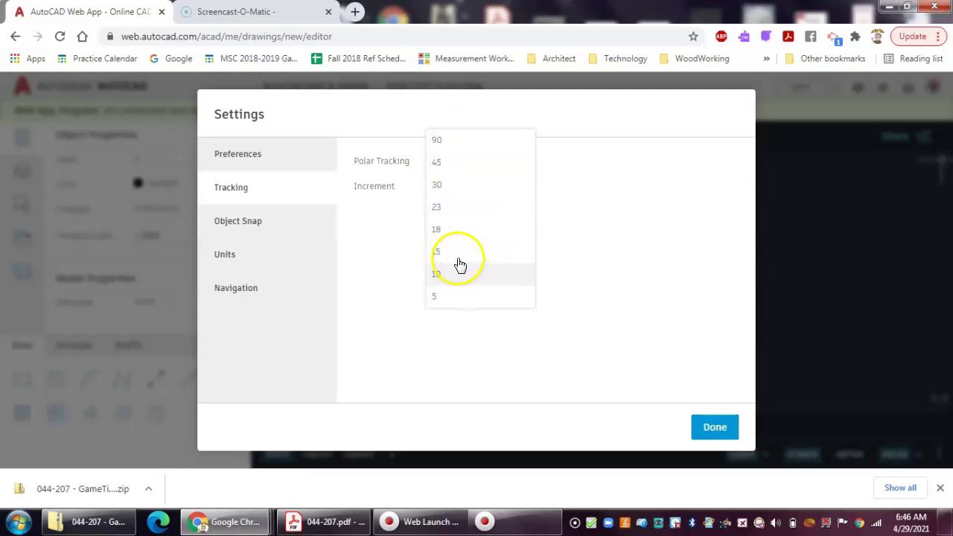
{"action": "left_click", "coordinate": [449, 186]}
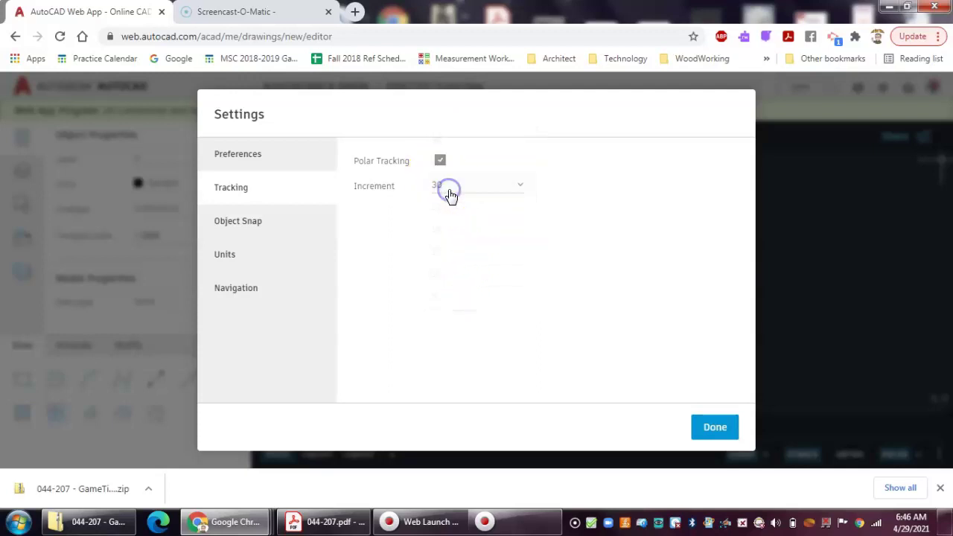
Step: Set the drawing's linear units to Decimal format with a precision of 0.000
{"action": "left_click", "coordinate": [273, 224]}
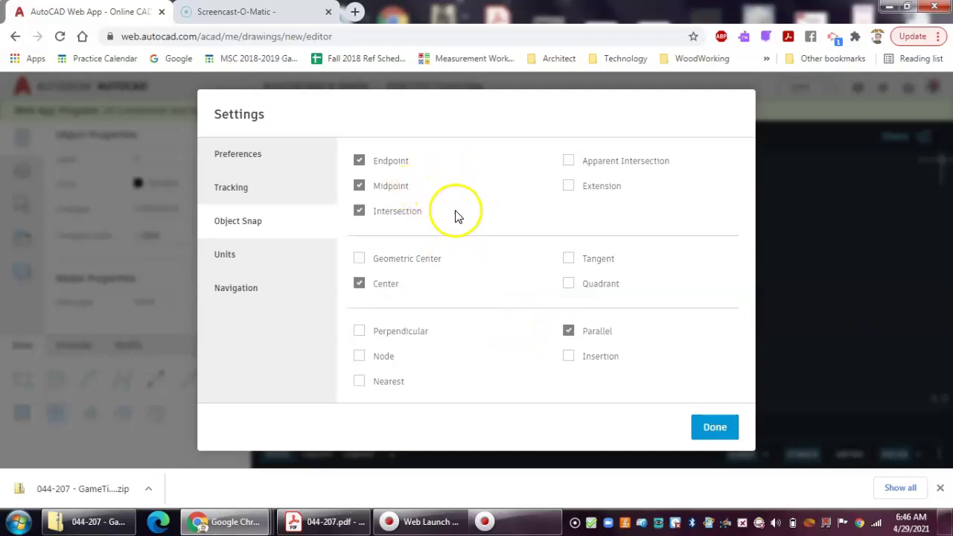
{"action": "left_click", "coordinate": [228, 255]}
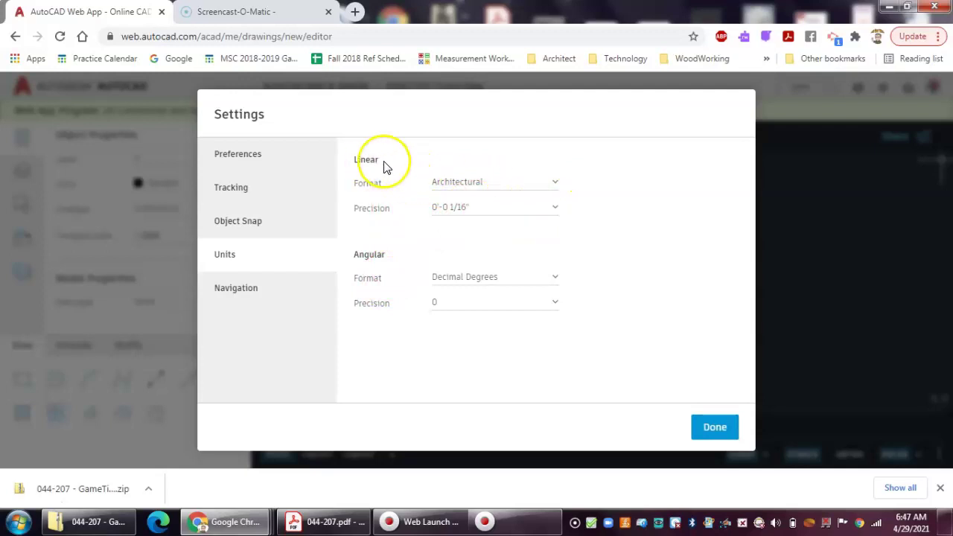
{"action": "left_click", "coordinate": [554, 211]}
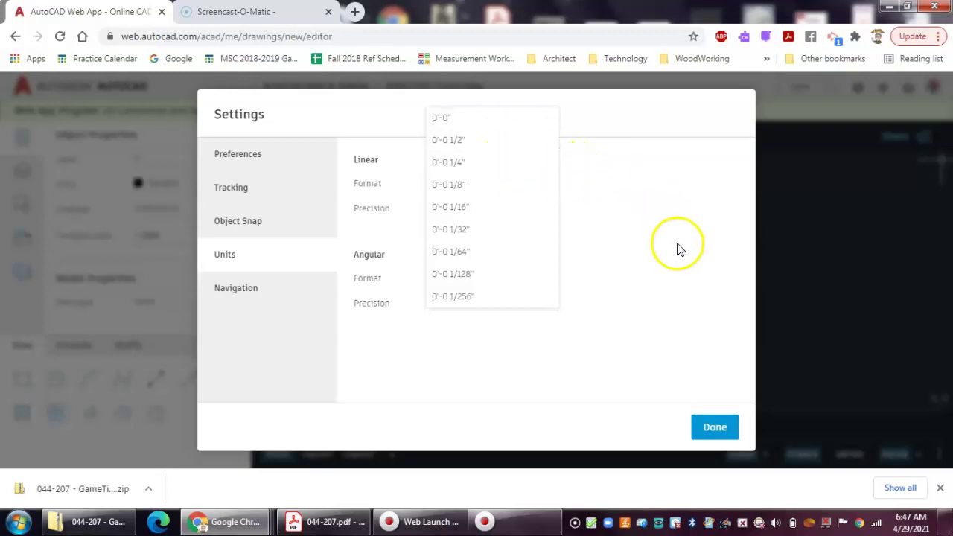
{"action": "left_click", "coordinate": [661, 230]}
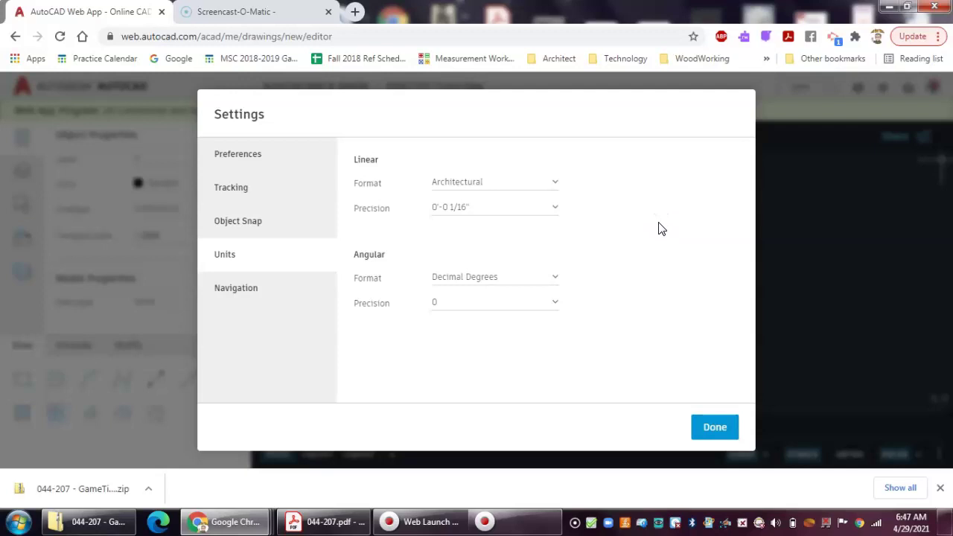
{"action": "left_click", "coordinate": [507, 185]}
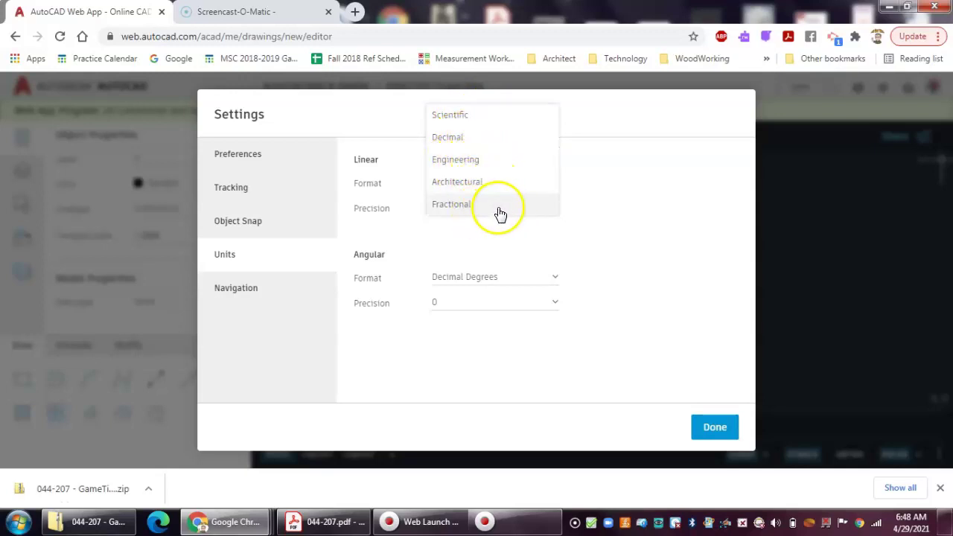
{"action": "left_click", "coordinate": [482, 143]}
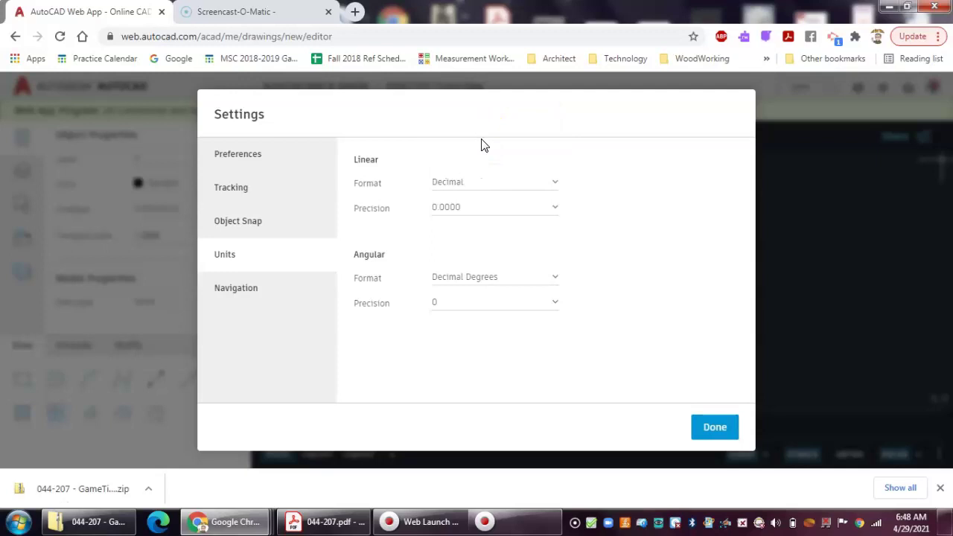
{"action": "left_click", "coordinate": [458, 216]}
{"action": "left_click", "coordinate": [555, 211]}
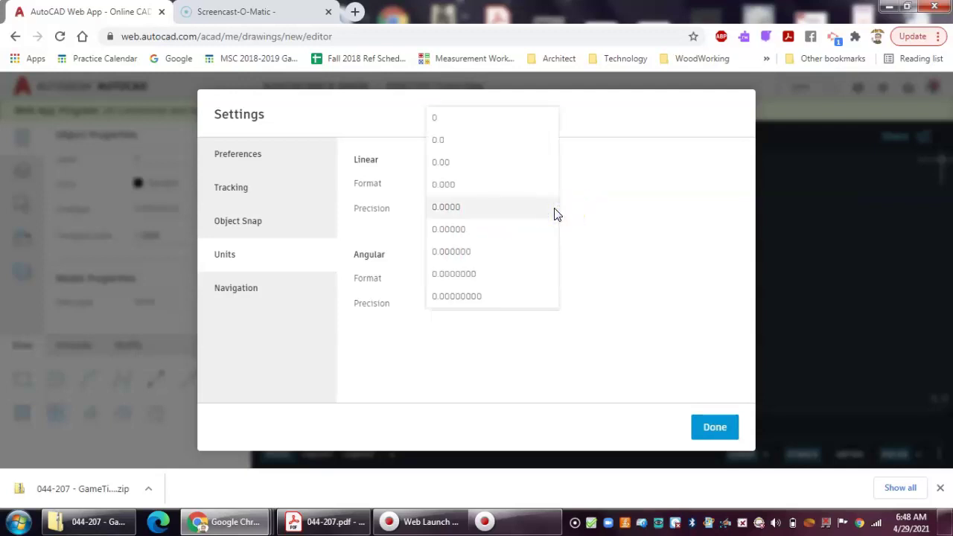
{"action": "left_click", "coordinate": [460, 187]}
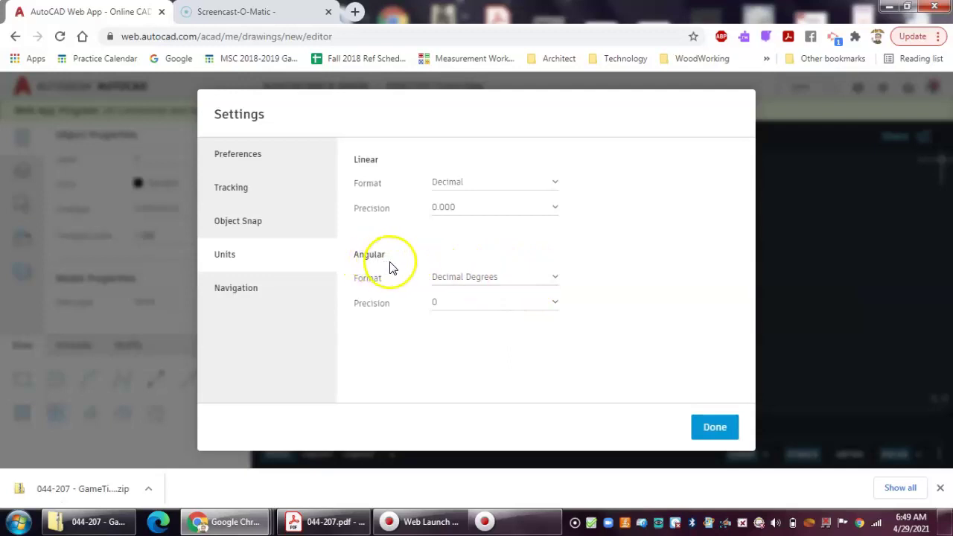
Step: Set the angular units to Decimal Degrees with a precision of 0
{"action": "left_click", "coordinate": [556, 279]}
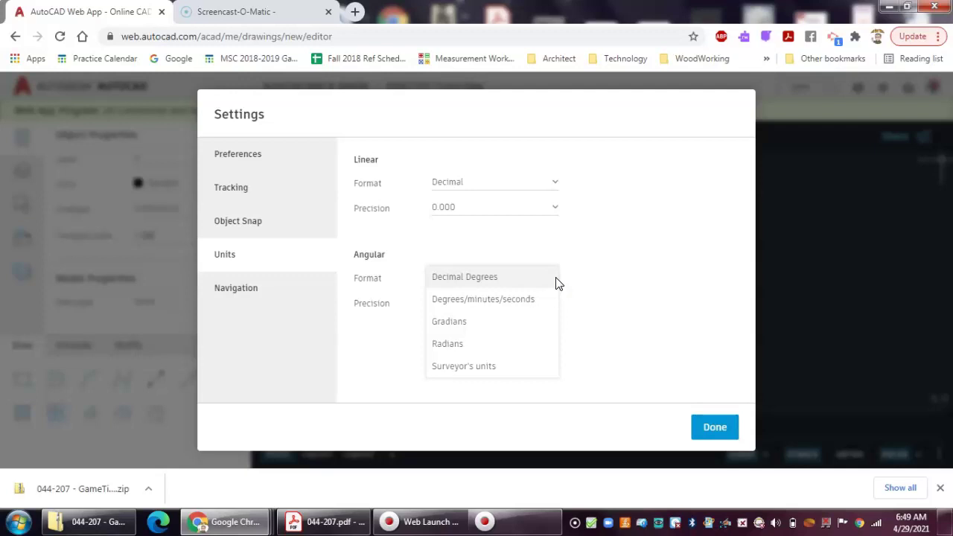
{"action": "left_click", "coordinate": [492, 277]}
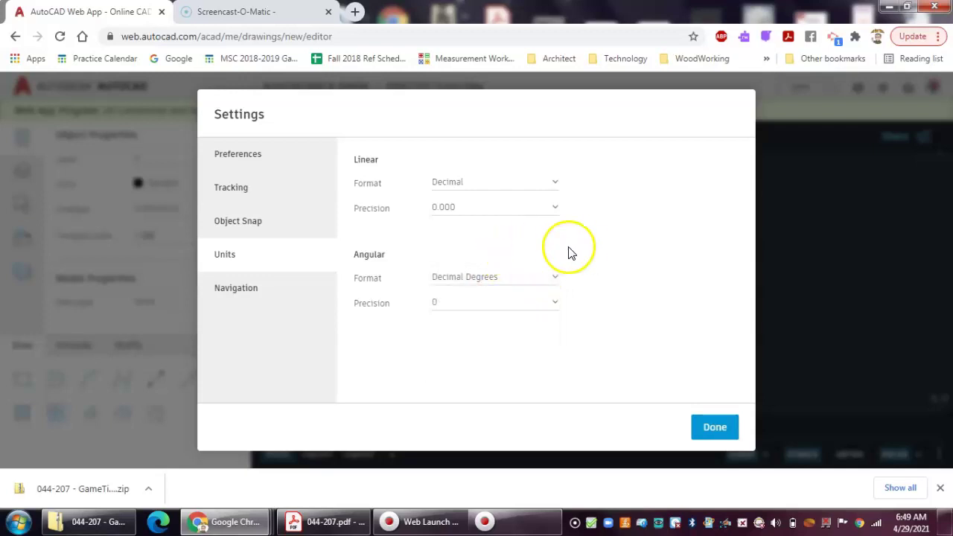
{"action": "left_click", "coordinate": [517, 305]}
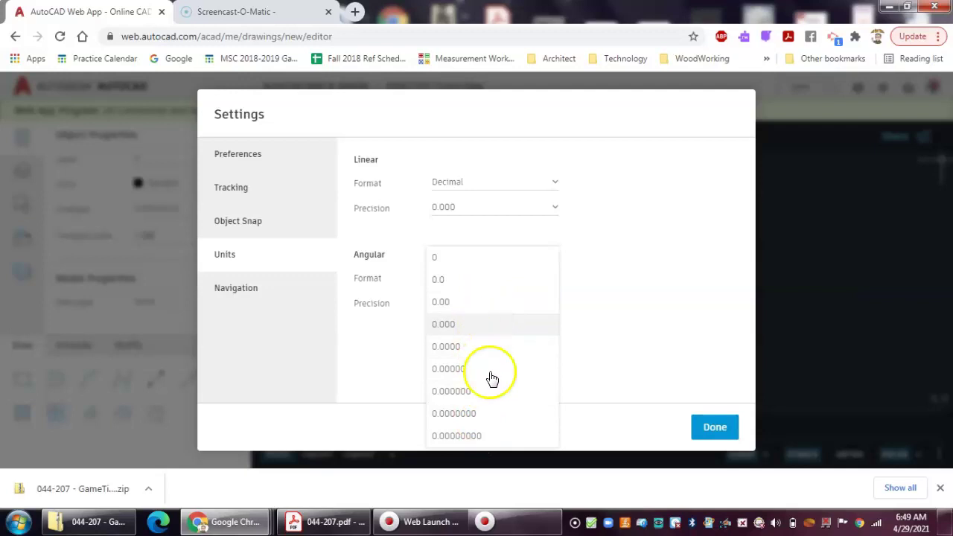
{"action": "left_click", "coordinate": [488, 258]}
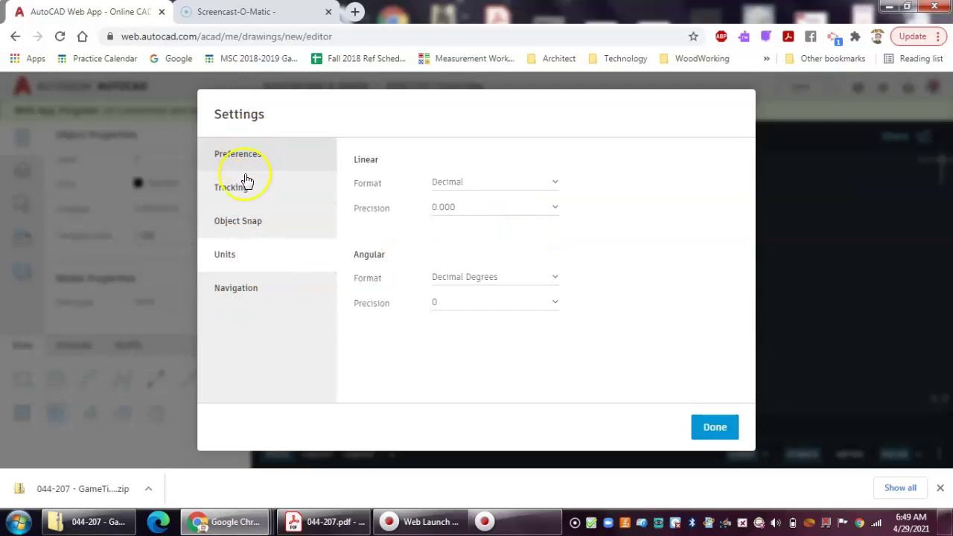
Step: Enable the Tangent and Perpendicular object snaps in addition to the active ones and apply the settings
{"action": "left_click", "coordinate": [275, 289]}
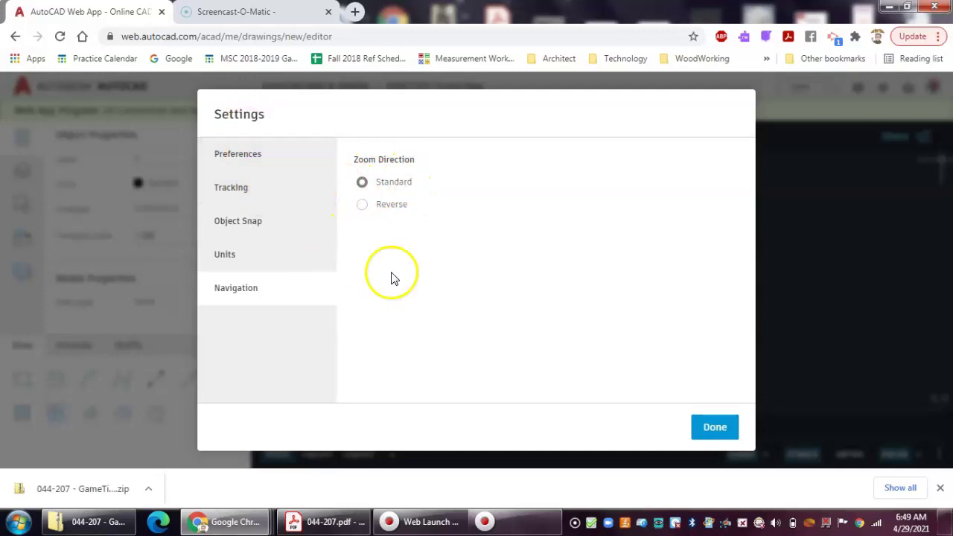
{"action": "left_click", "coordinate": [229, 265]}
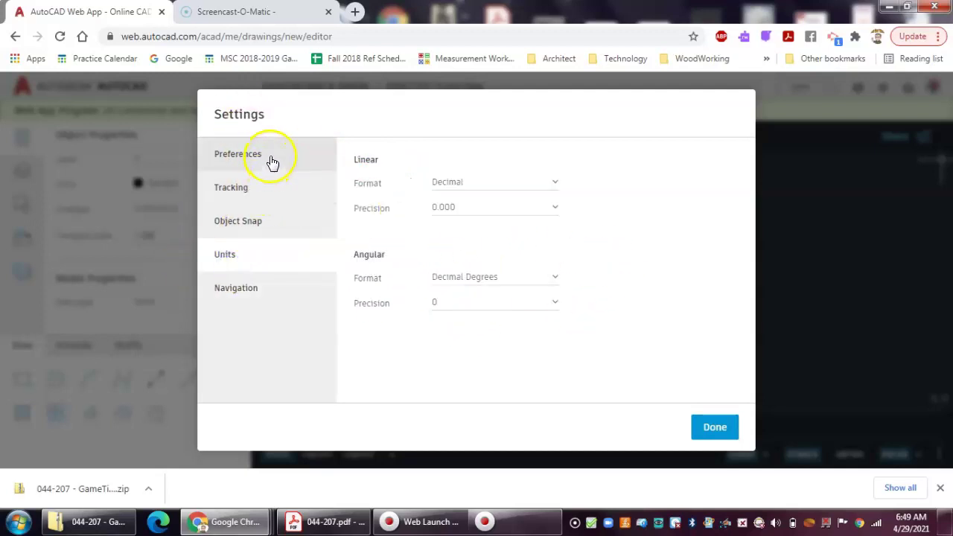
{"action": "left_click", "coordinate": [263, 223]}
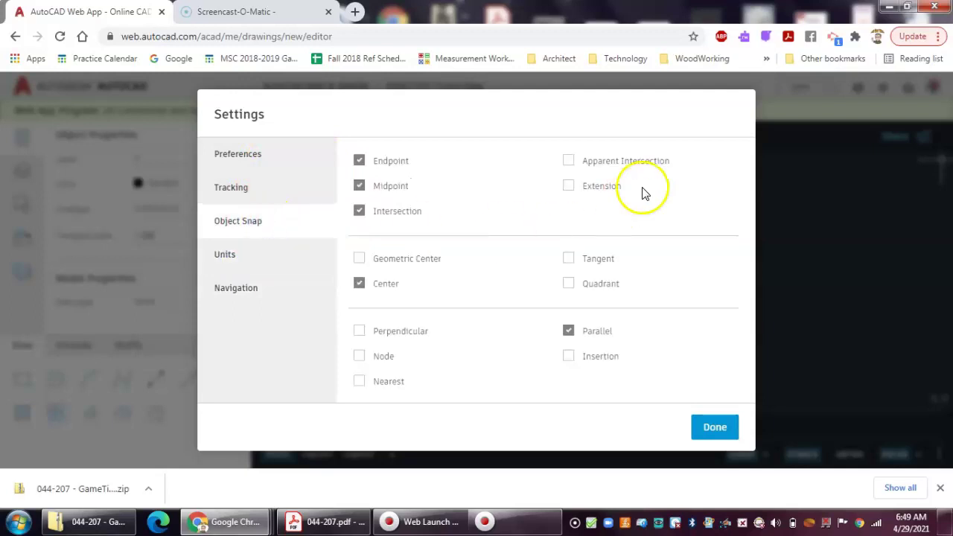
{"action": "left_click", "coordinate": [568, 259]}
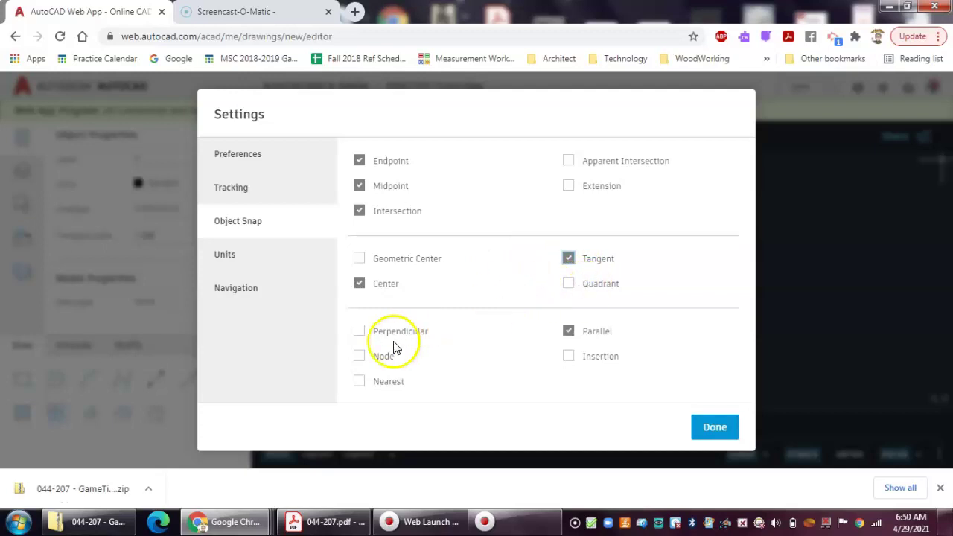
{"action": "left_click", "coordinate": [359, 332]}
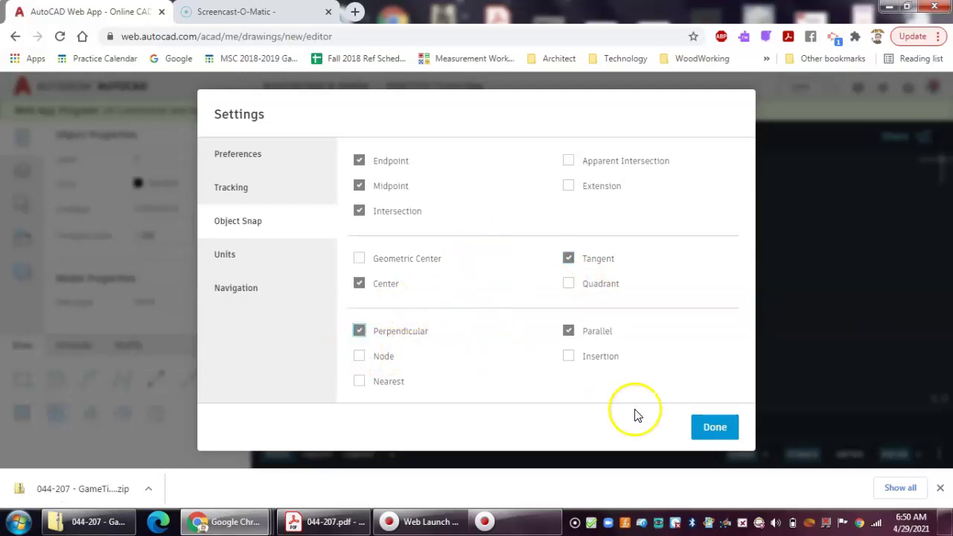
{"action": "left_click", "coordinate": [716, 430]}
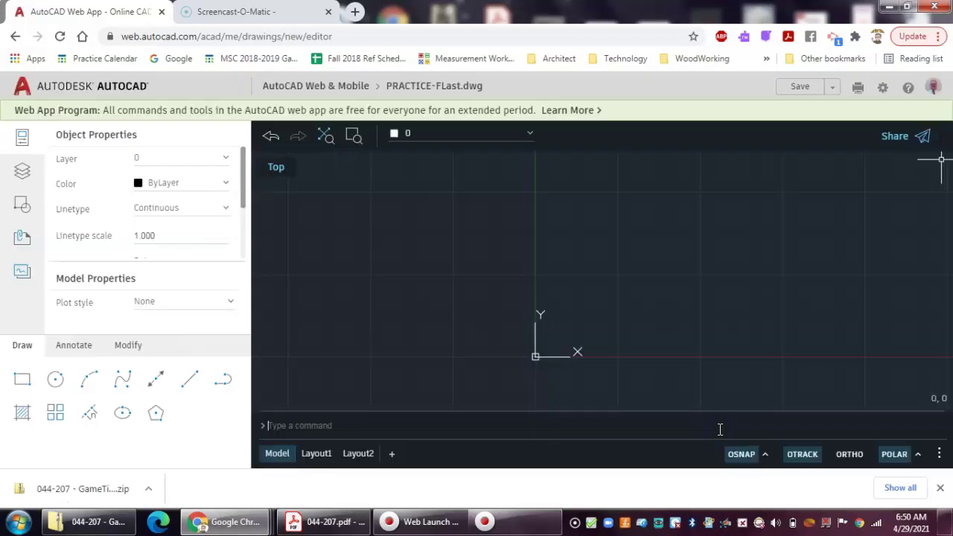